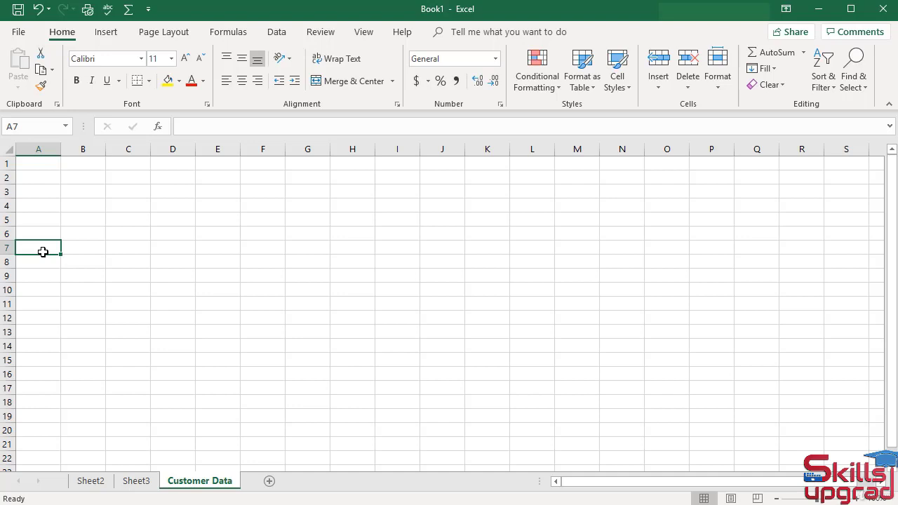
Enter the title 'Shopimg Store' in A7, confirm it, and move down to A9
type("Shopi")
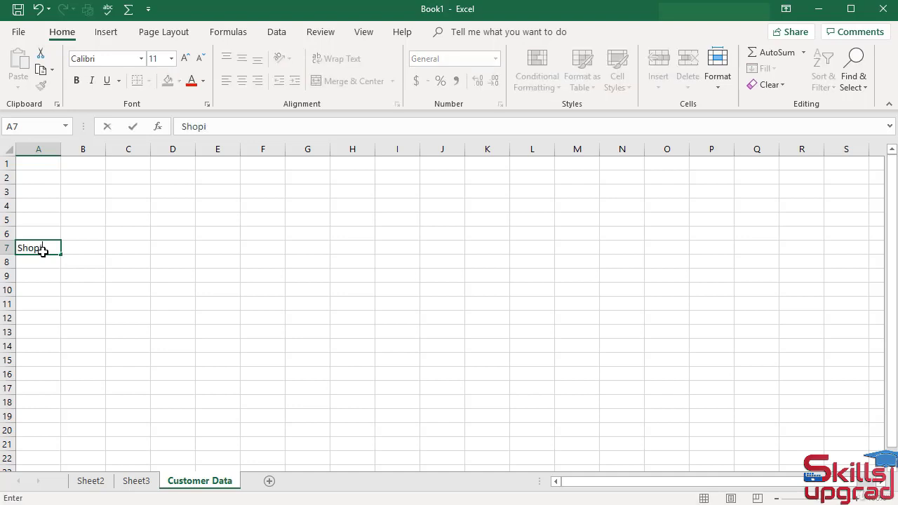
type("mg Store")
key("F2")
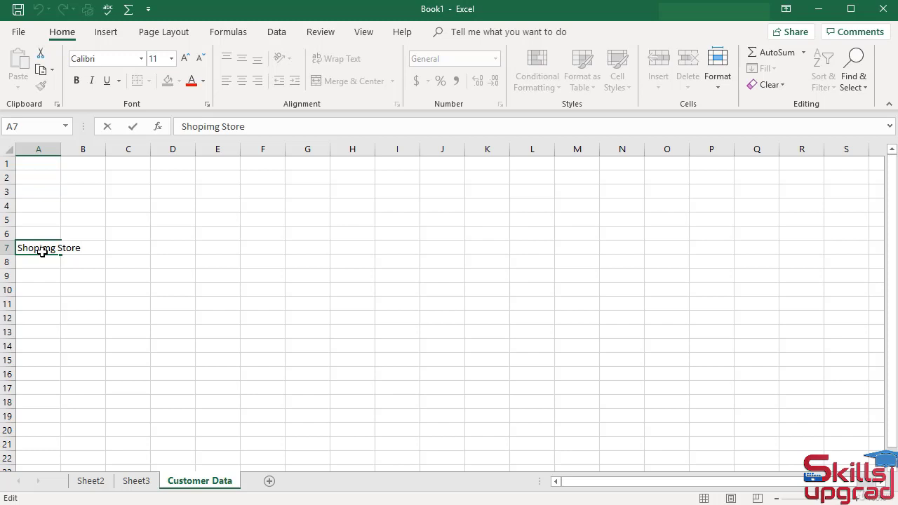
key("Return")
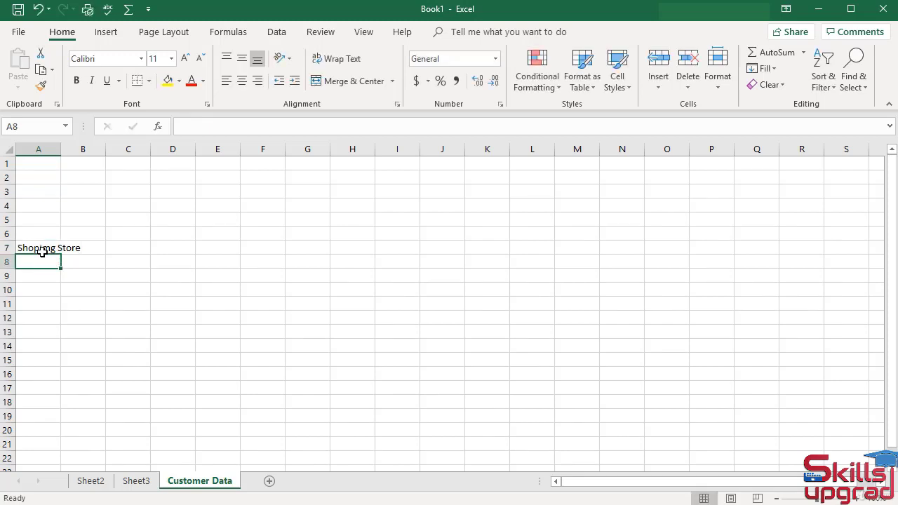
key("Down")
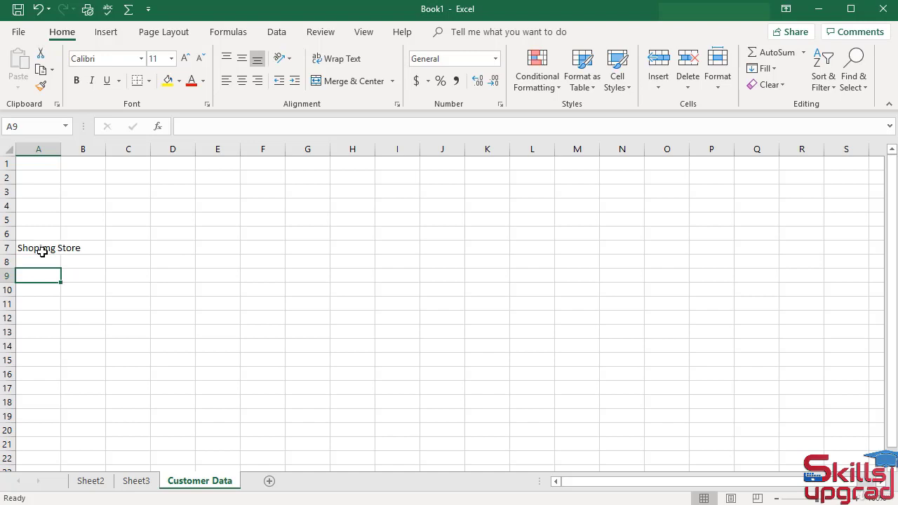
Add 'First Name' and 'Last Name' headers in A9 and B9, with the customer's first name and surname beneath
type("Fir")
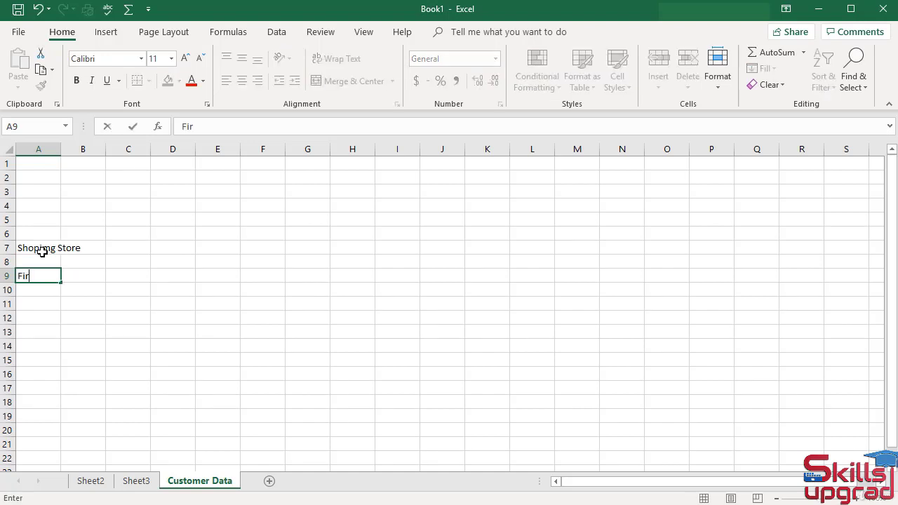
type("st Name")
key("Return")
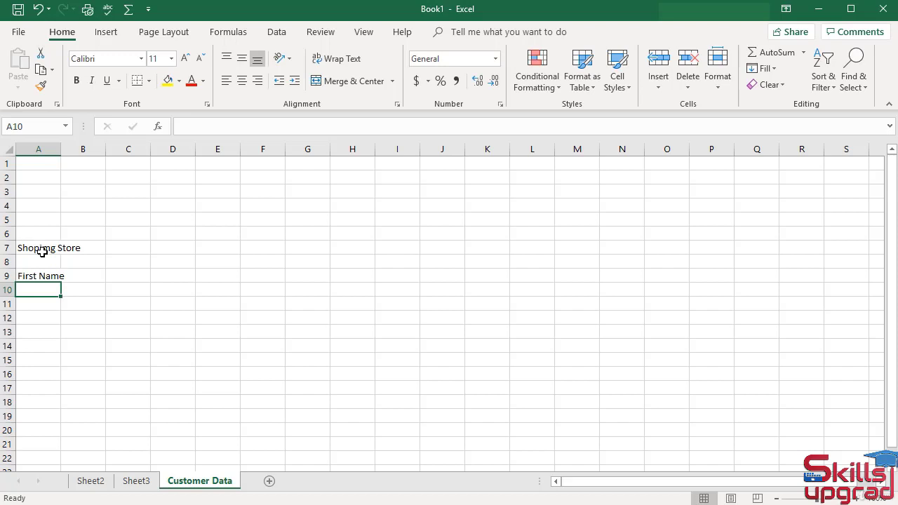
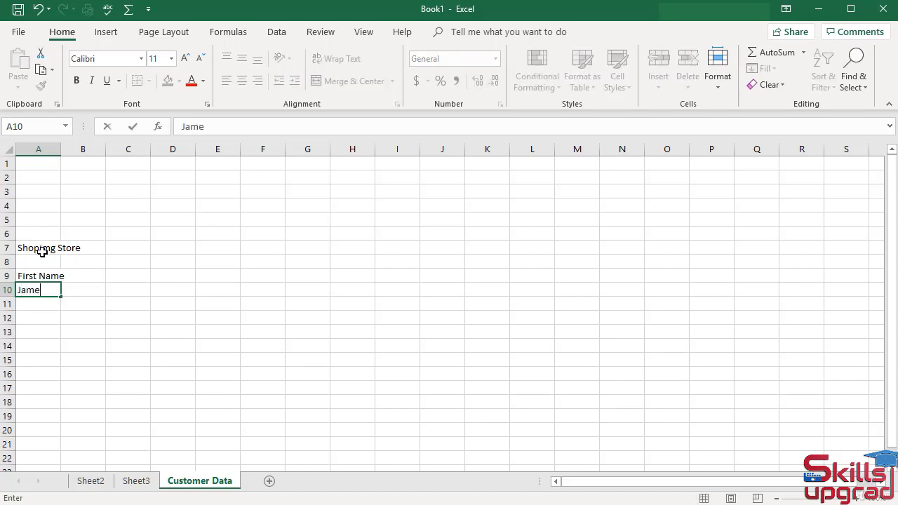
left_click(84, 277)
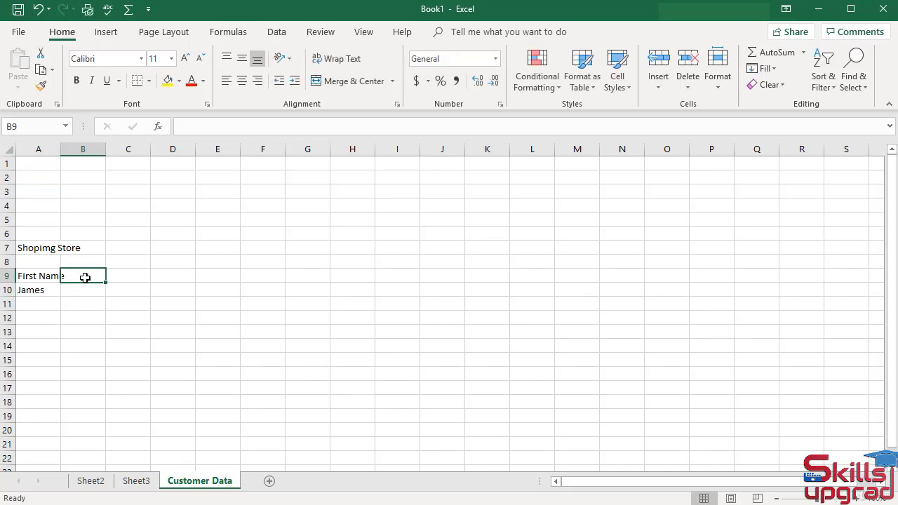
type("Last")
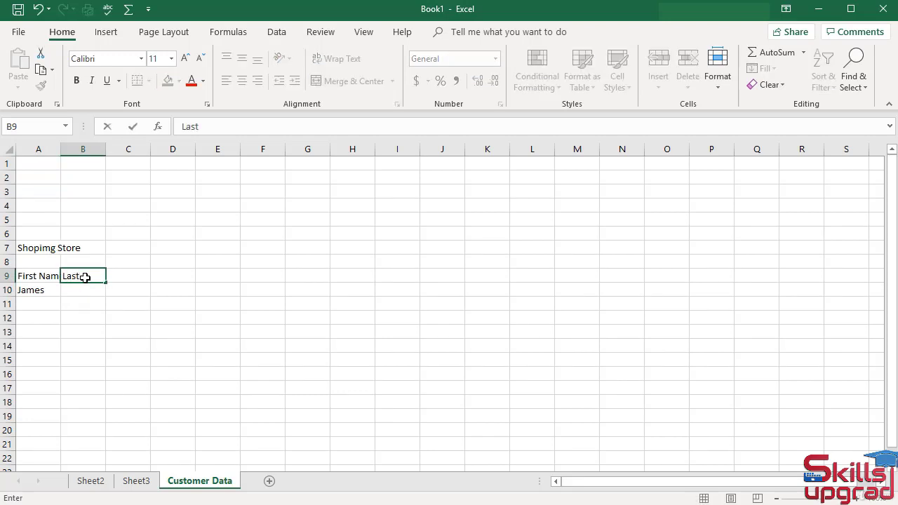
type(" Name")
key("Return")
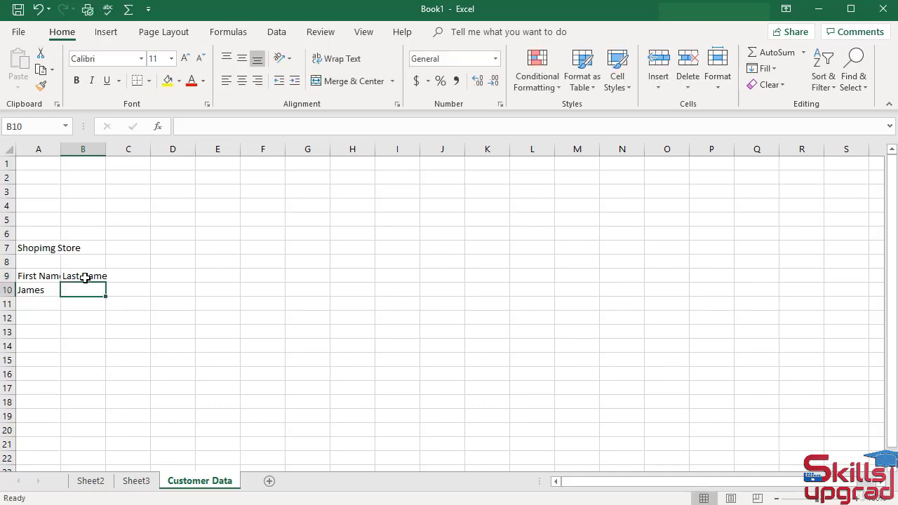
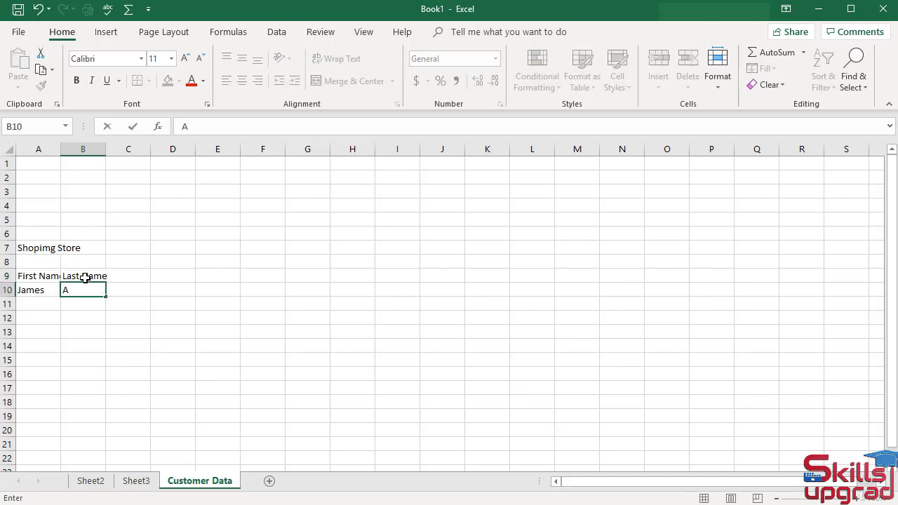
Add a 'Customer ID' header in C9, correcting a typo, with the customer's ID in C10
left_click(132, 274)
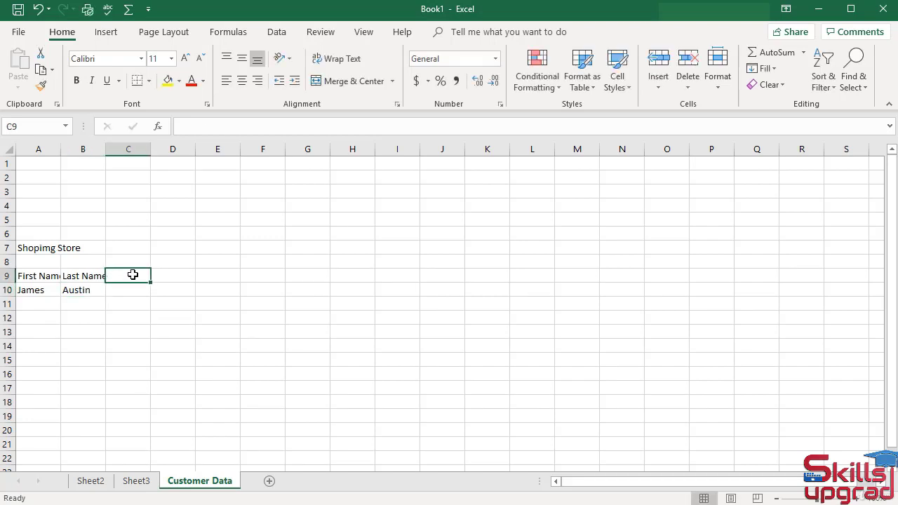
type("Cus")
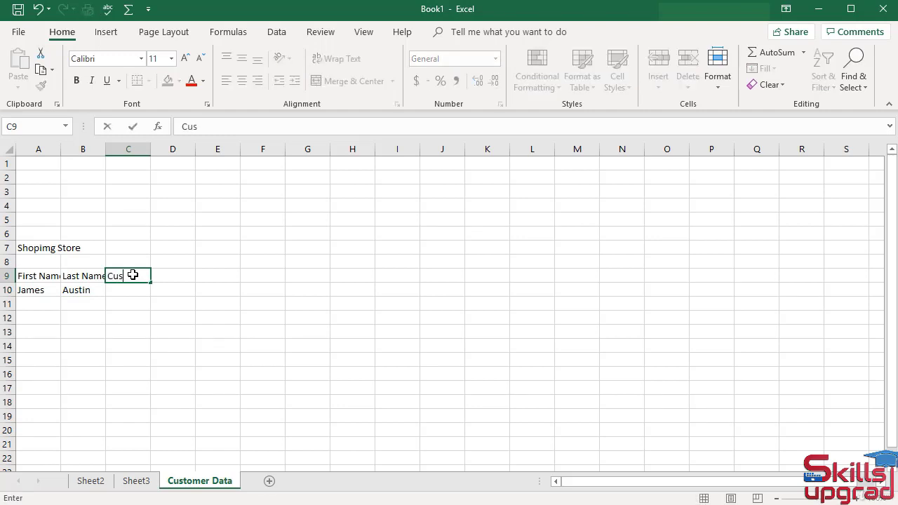
type("tomer IS")
key("BackSpace")
type("D")
key("Return")
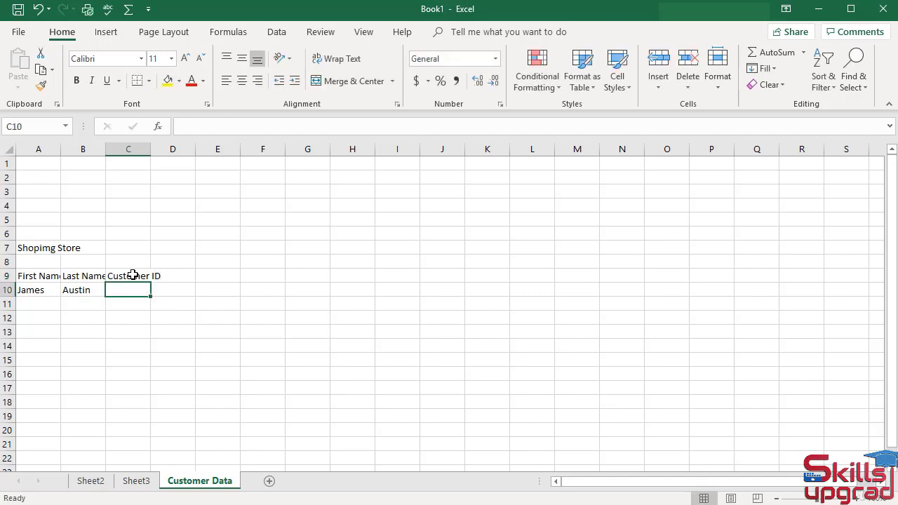
type("AD")
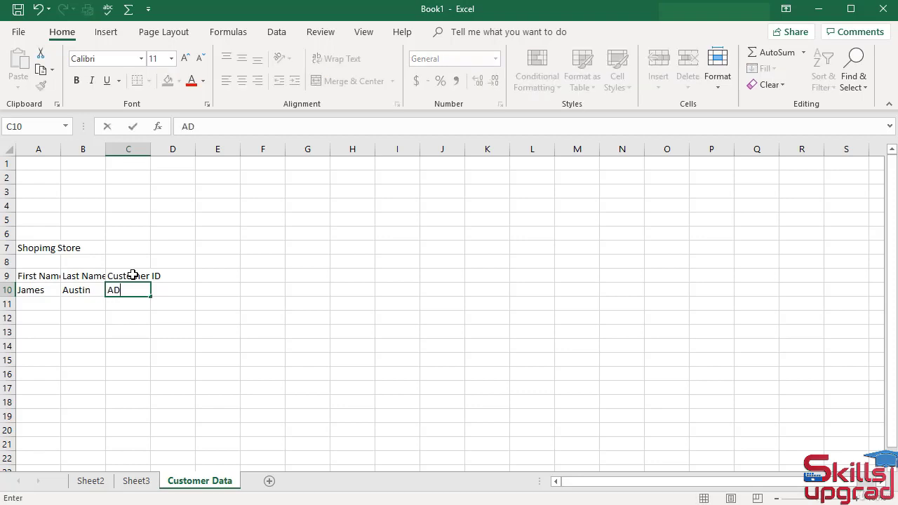
type("201")
Add a 'State' header in D9 with the customer's state in D10
left_click(182, 274)
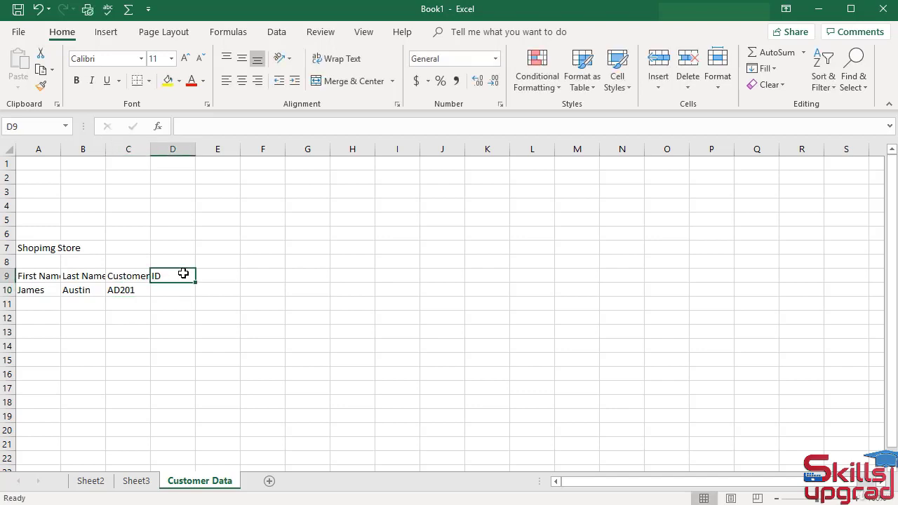
type("State")
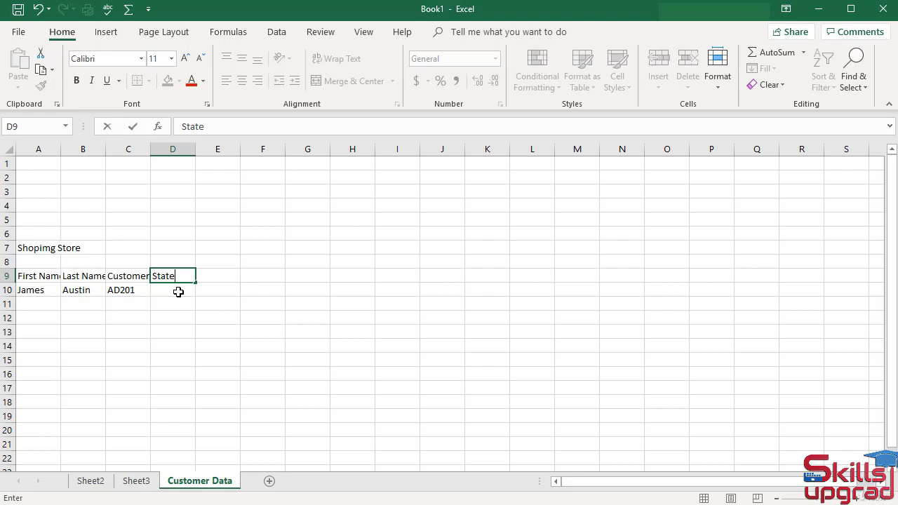
left_click(178, 291)
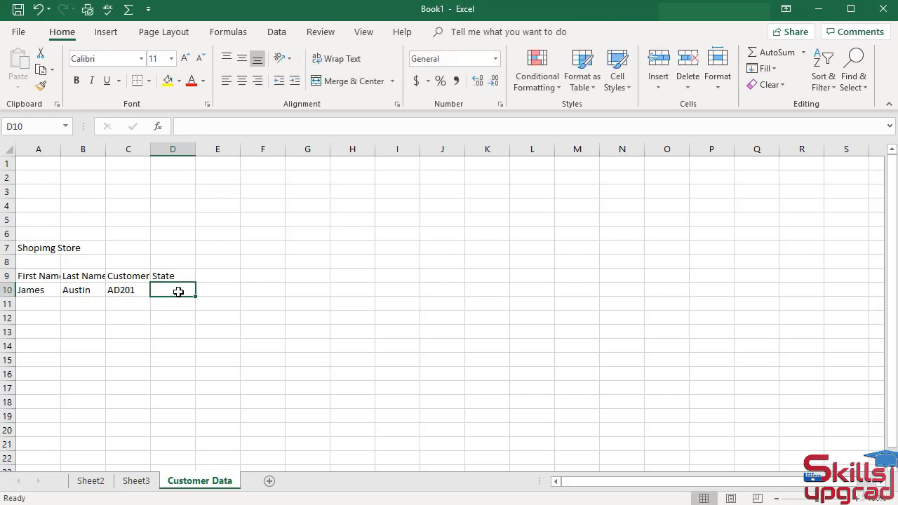
type("Ind")
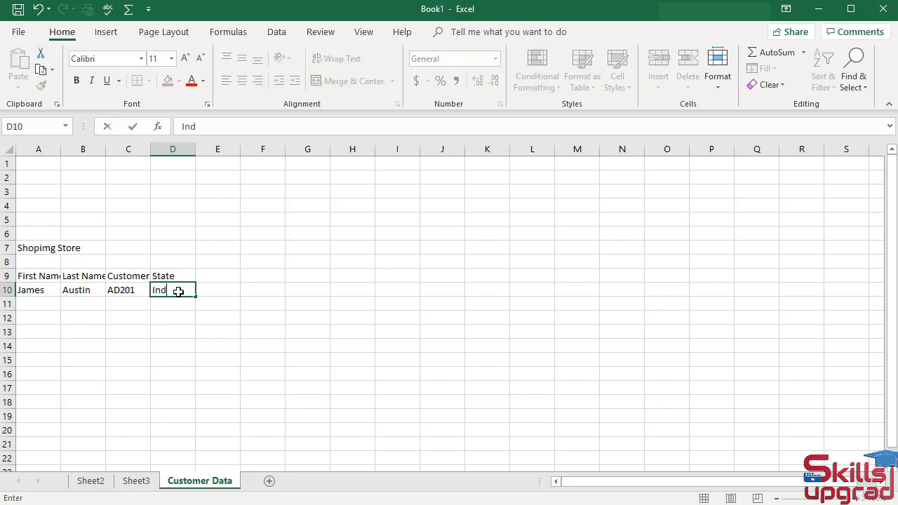
type("iana")
Add a 'City' header in E9 with the customer's city beneath it
left_click(227, 276)
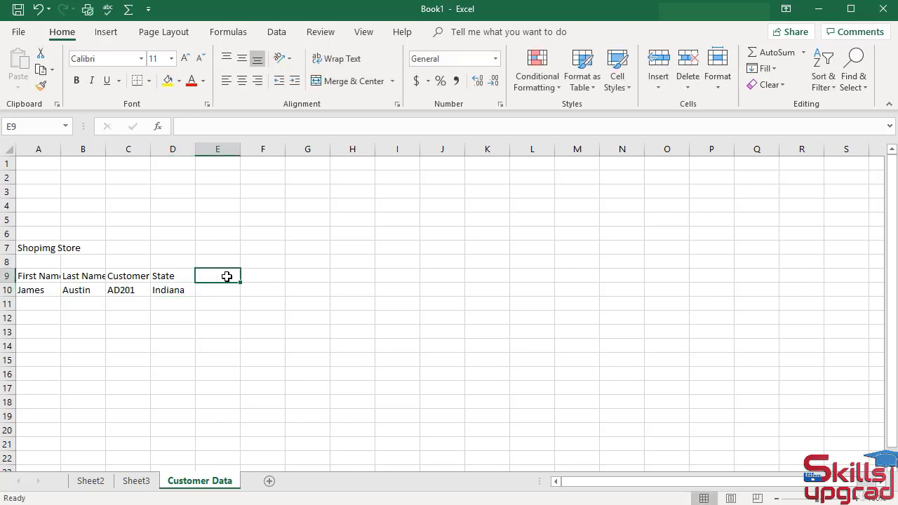
type("City")
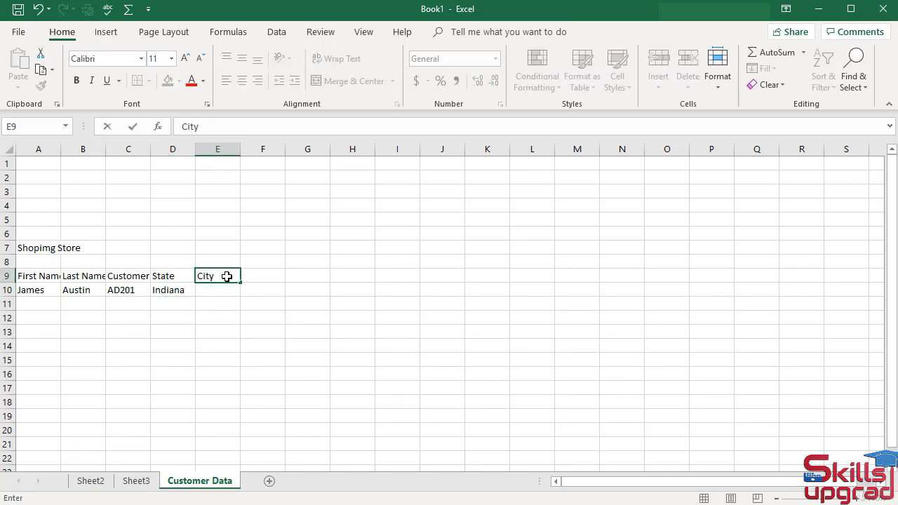
key("Return")
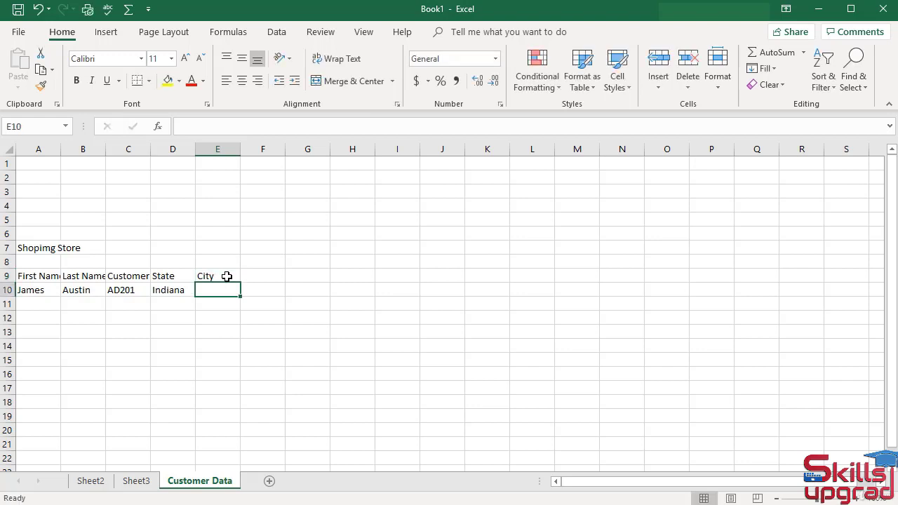
type("A")
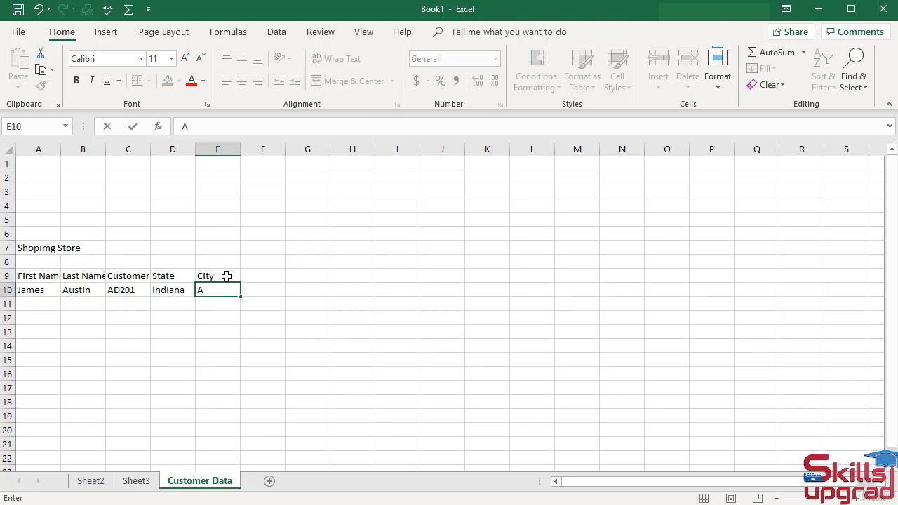
type("derson")
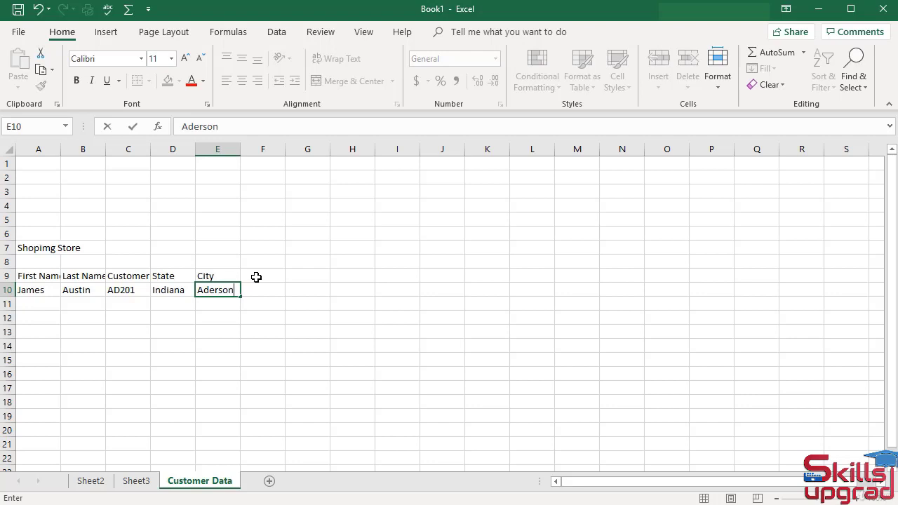
Add an 'Address' header in F9 with the customer's full street address, city and state in F10
left_click(256, 277)
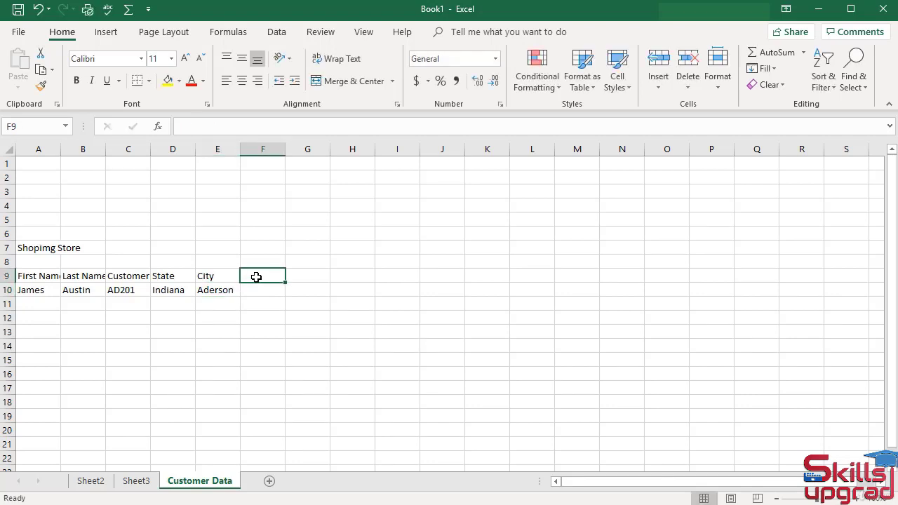
type("A")
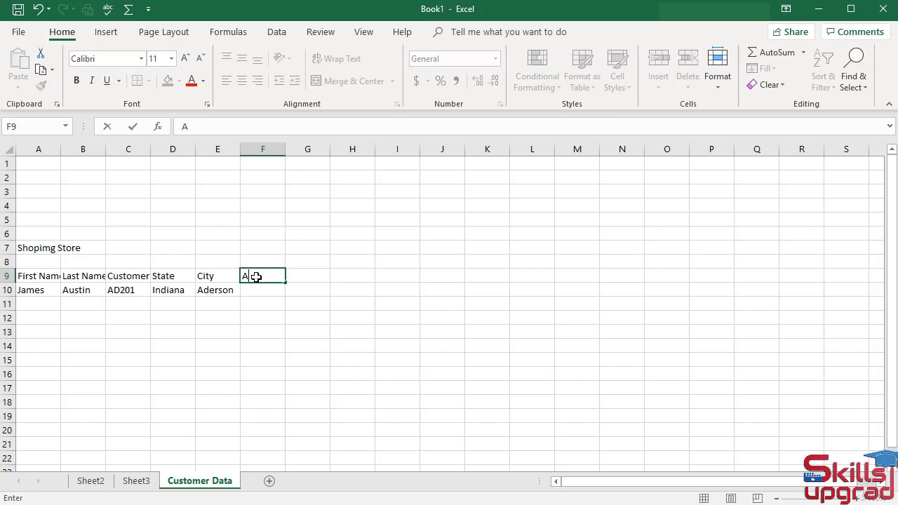
type("ddress")
key("Return")
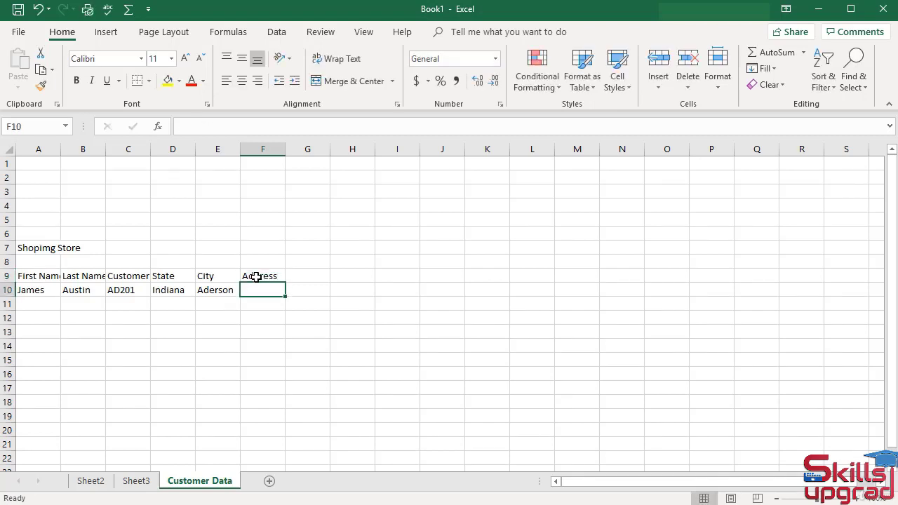
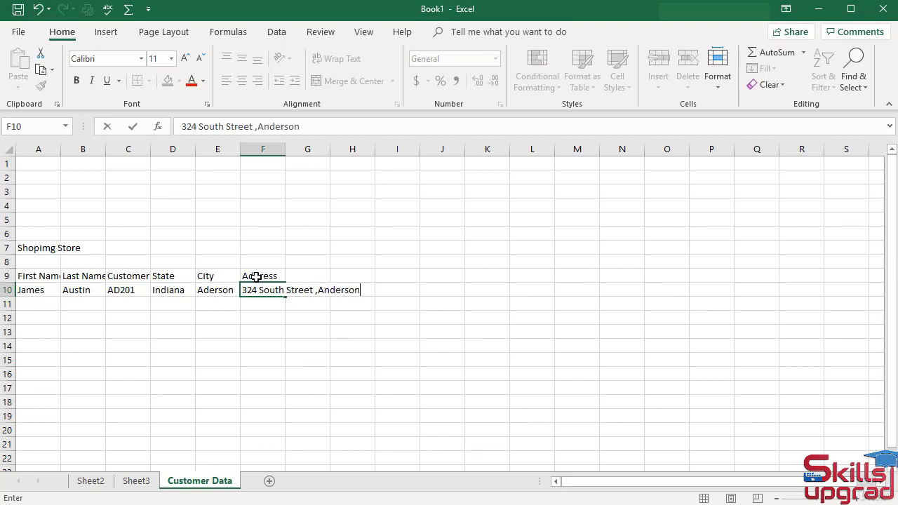
key("Return")
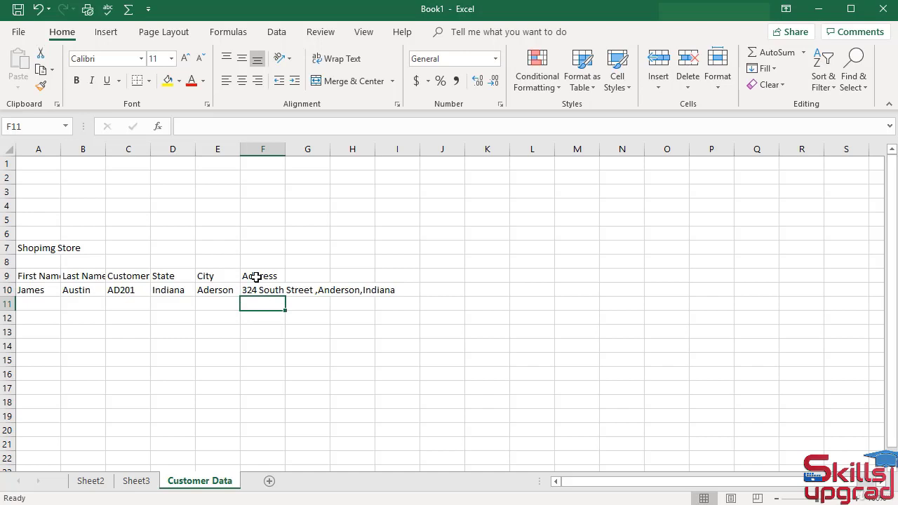
Add a 'Phone' header in G9 with the customer's phone number in G10
left_click(304, 278)
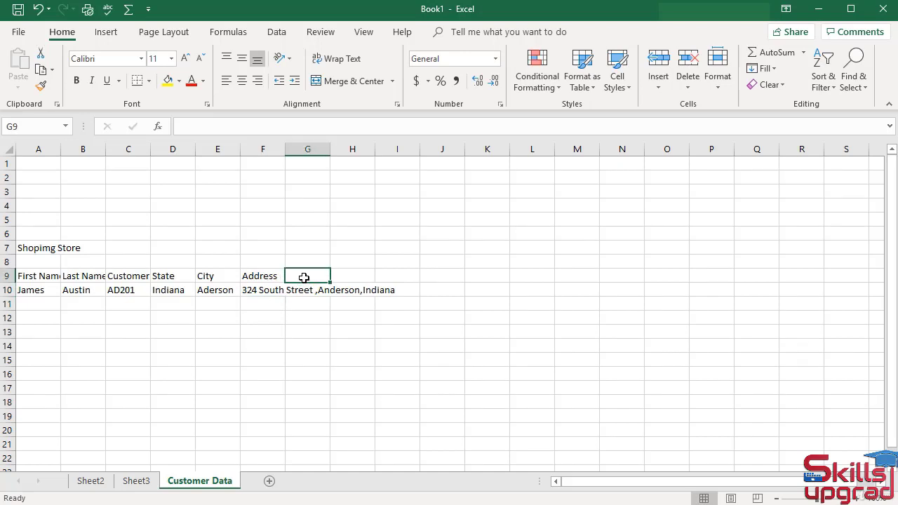
type("P")
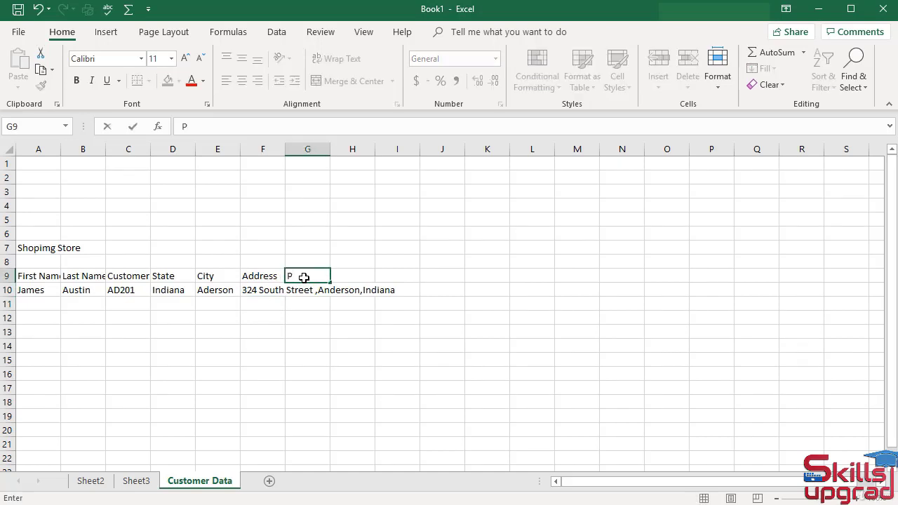
type("hone")
key("Return")
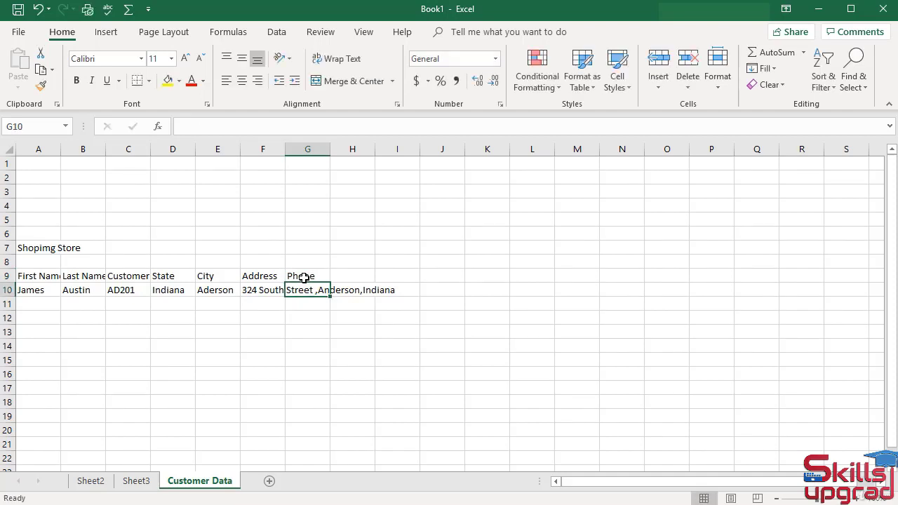
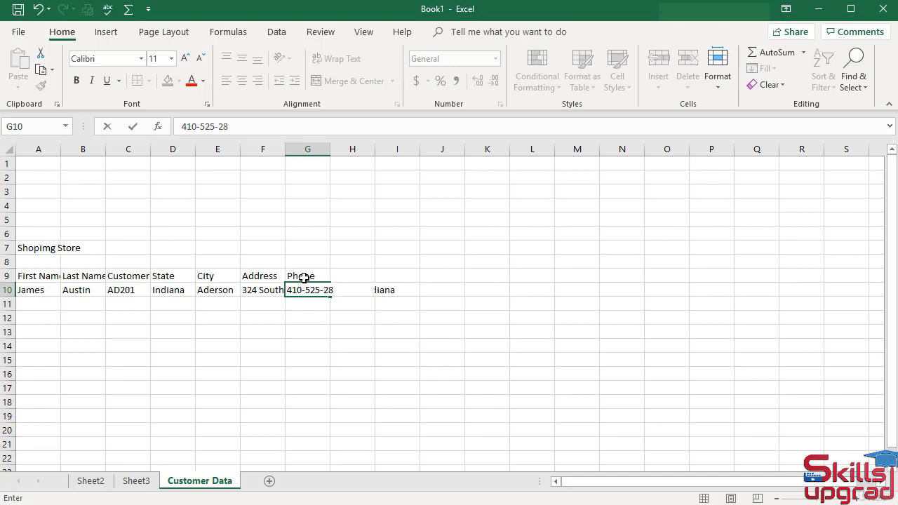
key("Return")
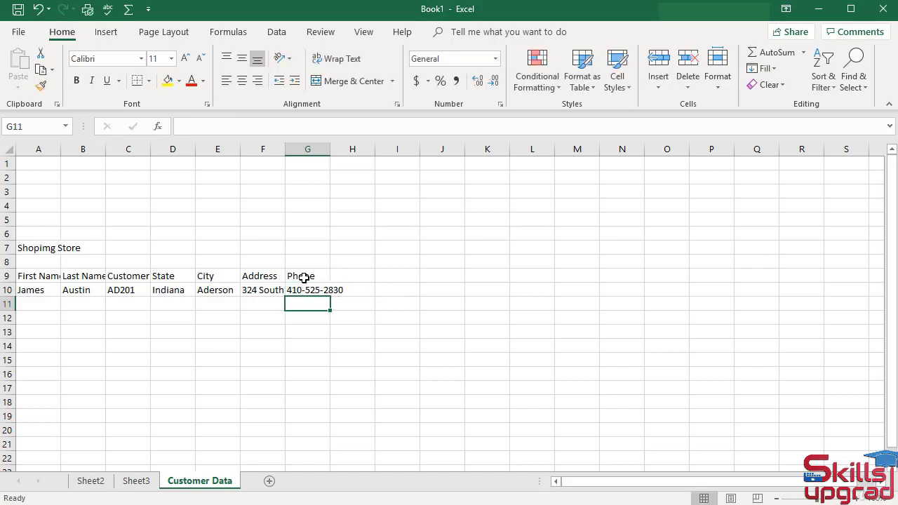
Add a 'Product' header in H9 with 'Coffee' in H10
left_click(349, 275)
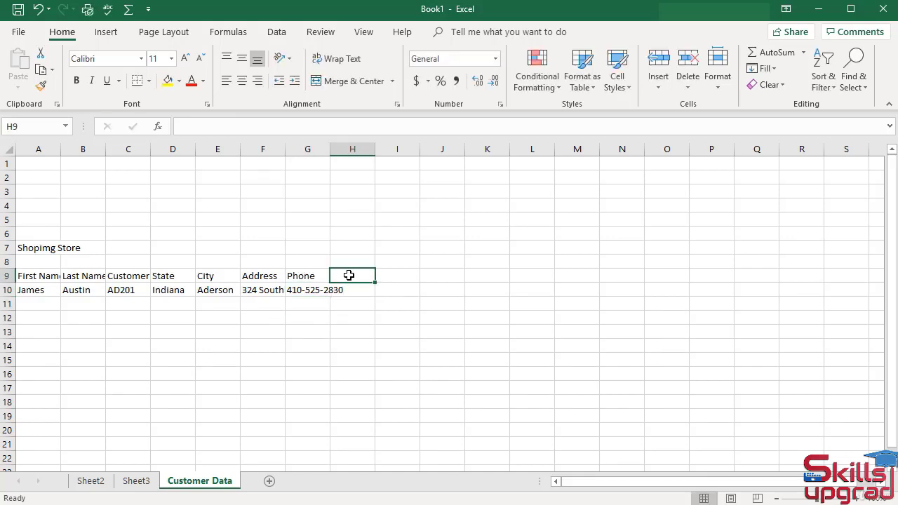
type("Produ")
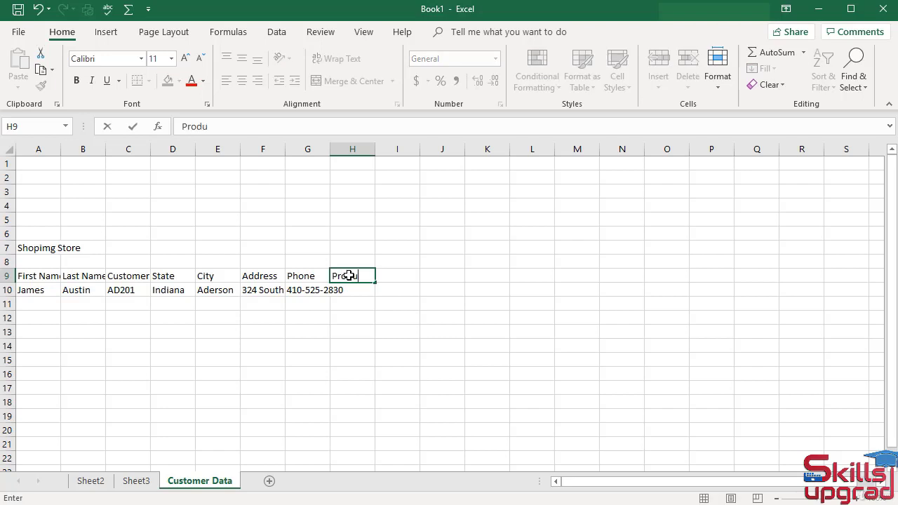
type("ct")
key("Return")
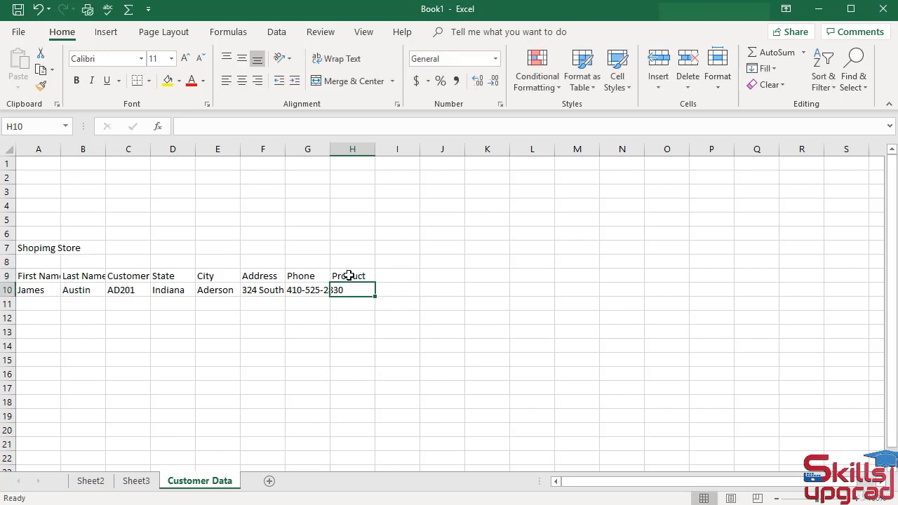
type("Coffee")
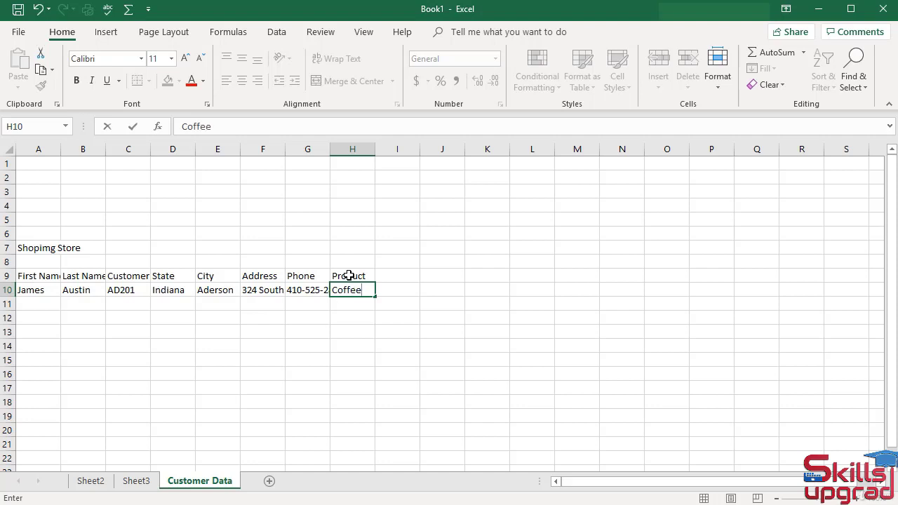
Add a 'Price' header in I9 with 4.05 in I10
left_click(385, 275)
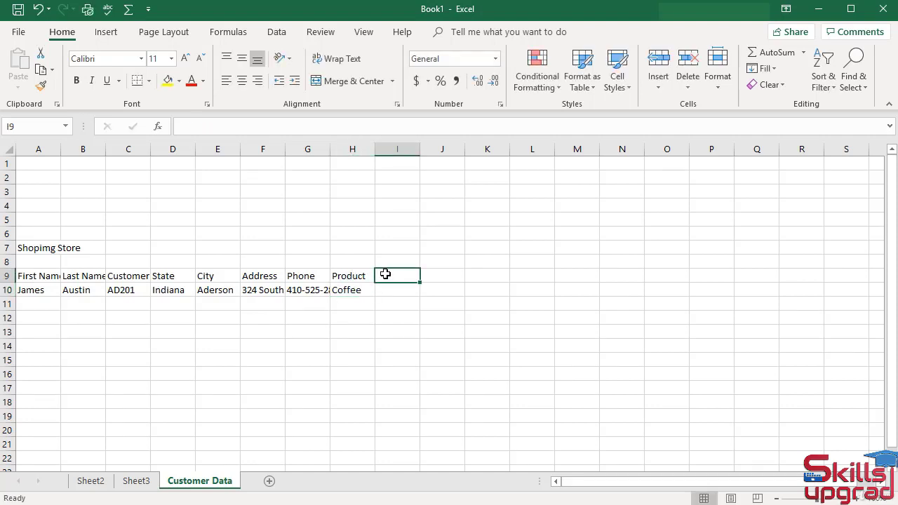
type("Pri")
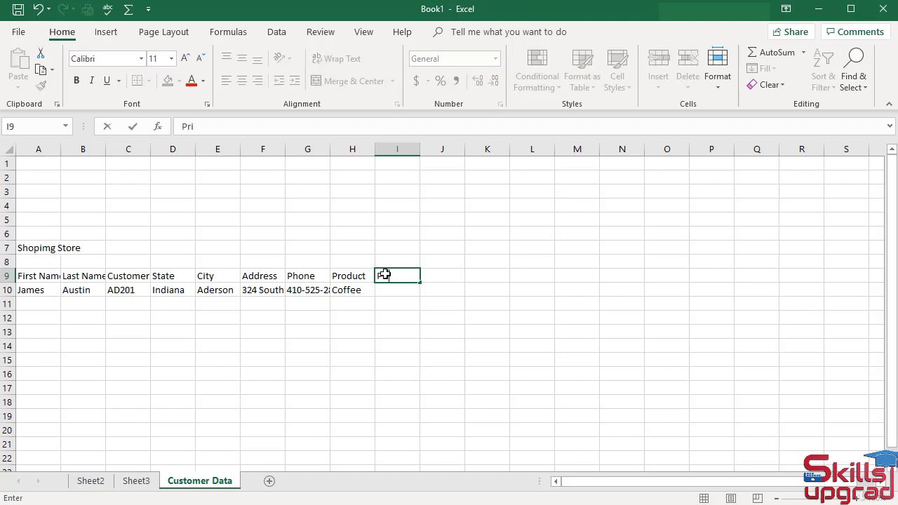
type("ce")
key("Return")
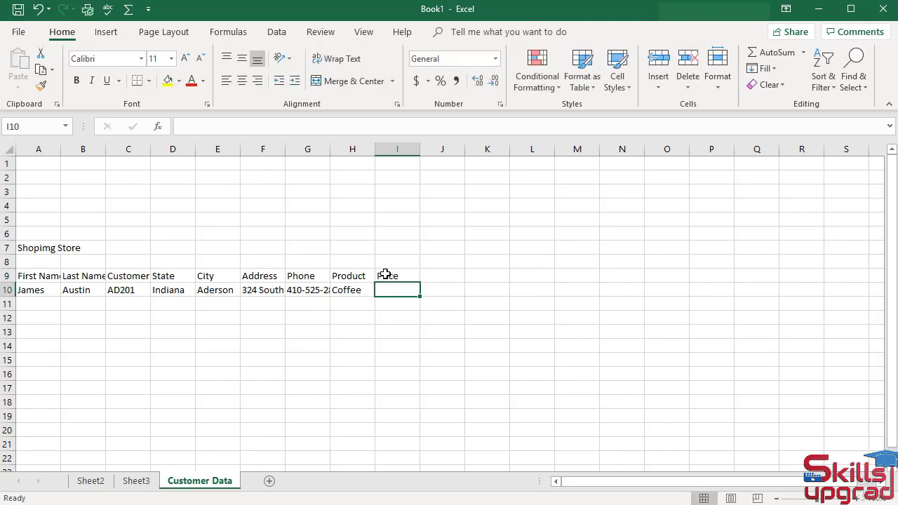
type("4.")
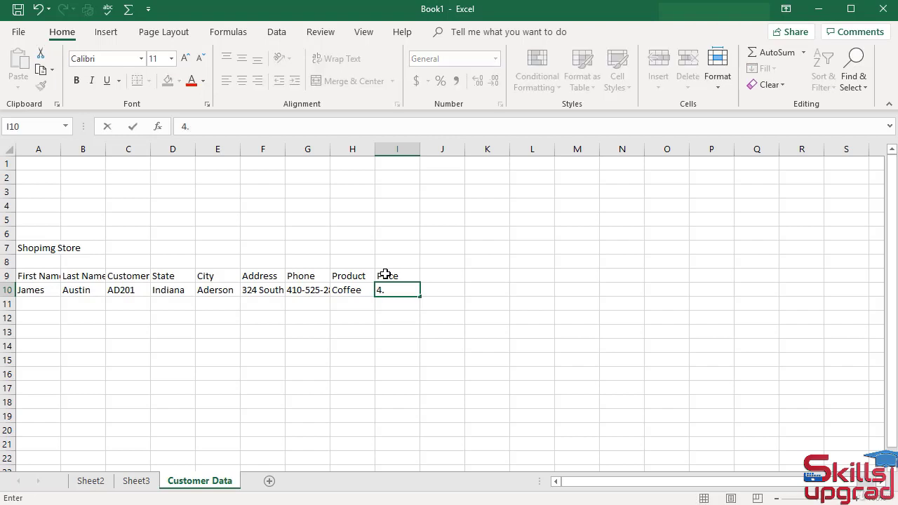
type("05")
key("Return")
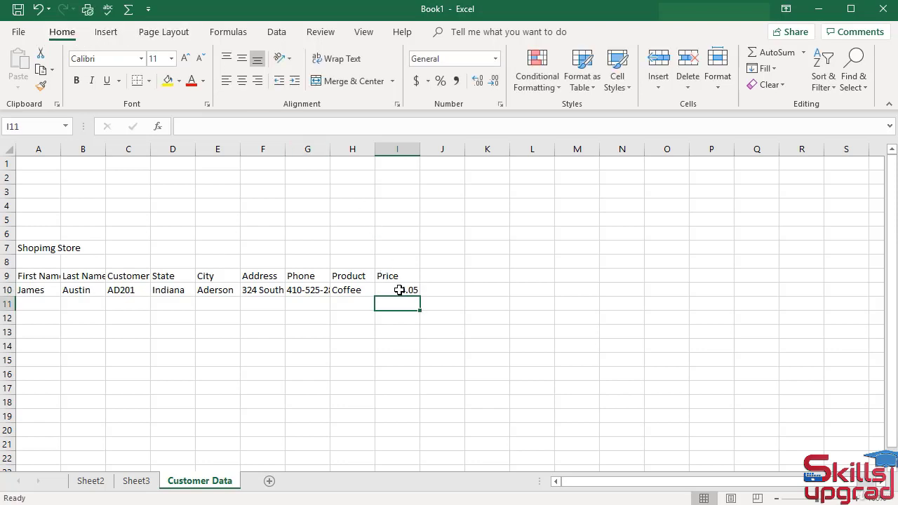
Format the price in I10 as Currency so it shows $4.05
left_click(400, 290)
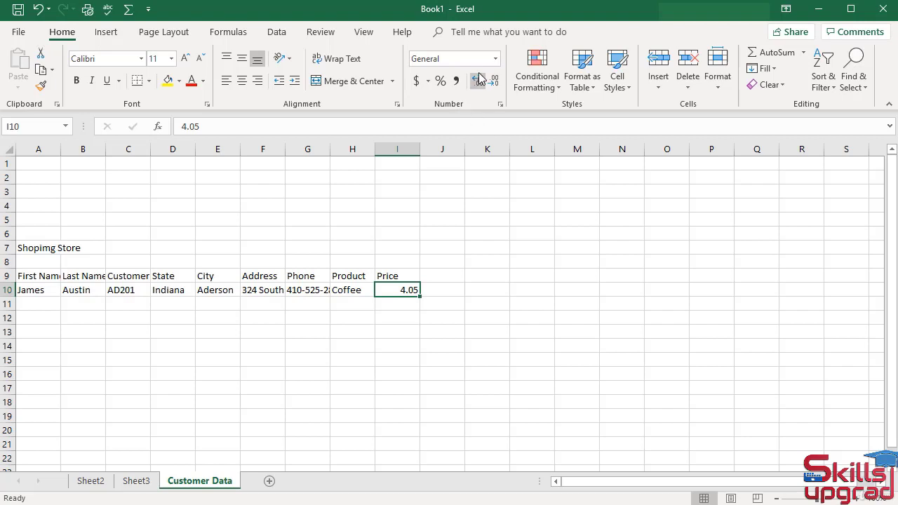
left_click(496, 60)
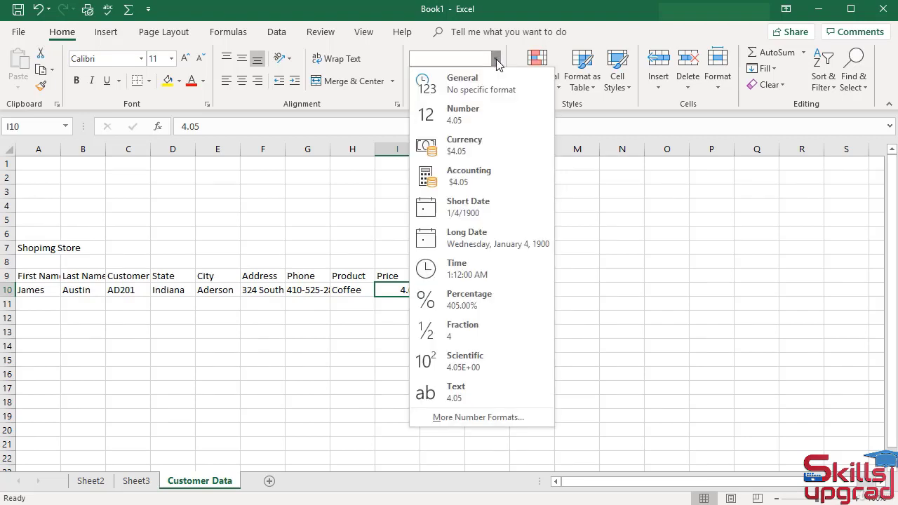
left_click(475, 152)
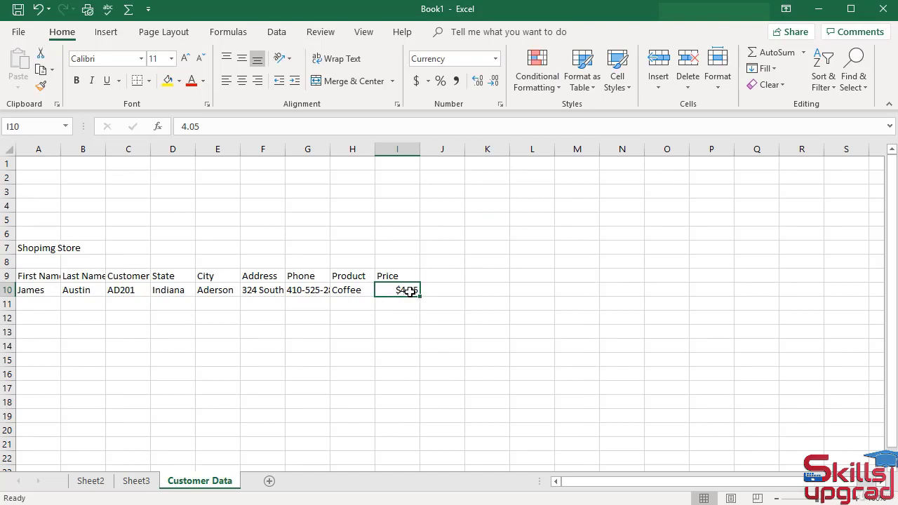
left_click(432, 276)
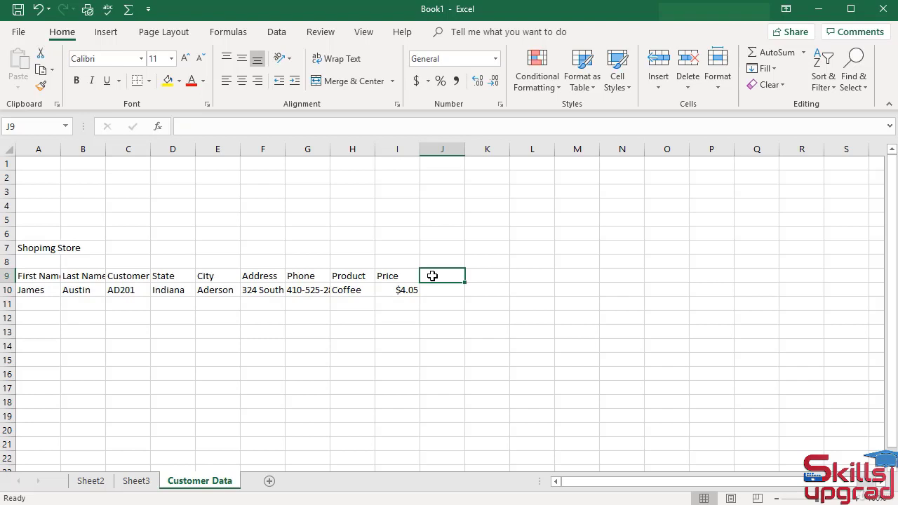
Add a 'Quantity' header in J9 with 3 below, and a 'Total Price' header in K9
type("Q")
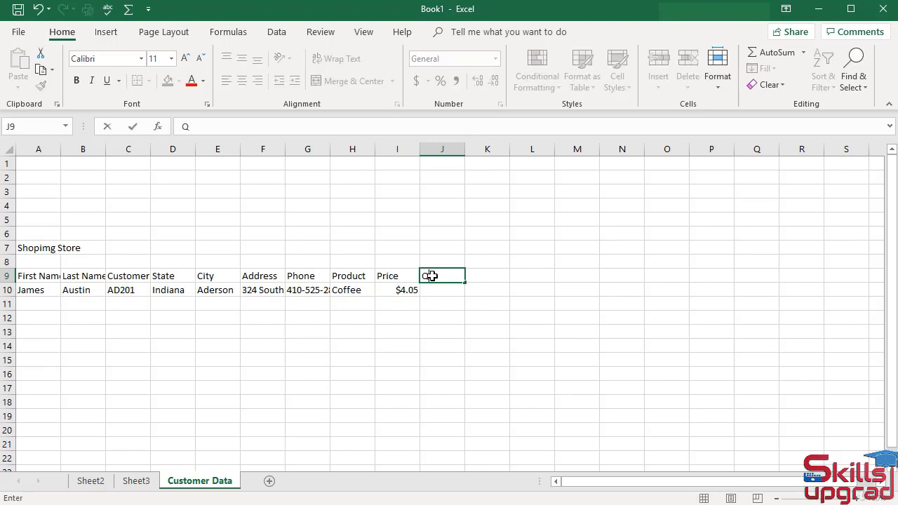
type("uantity")
key("Return")
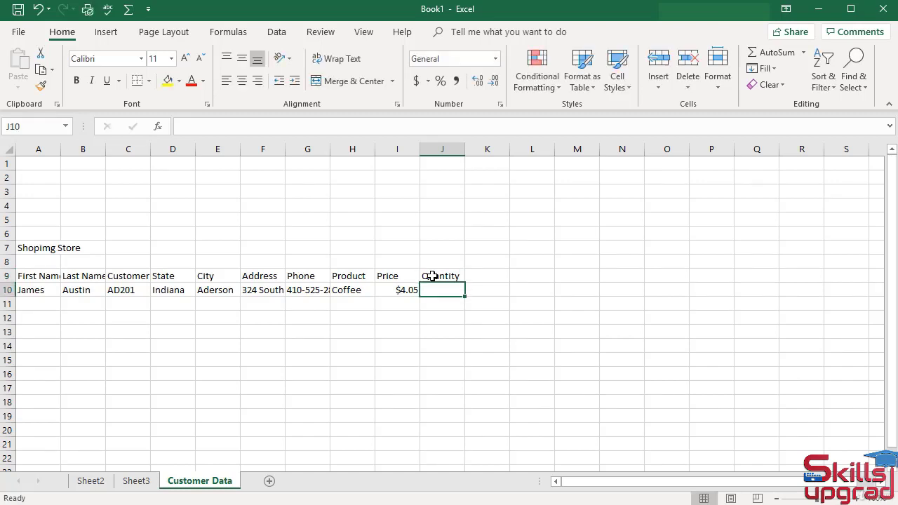
type("3")
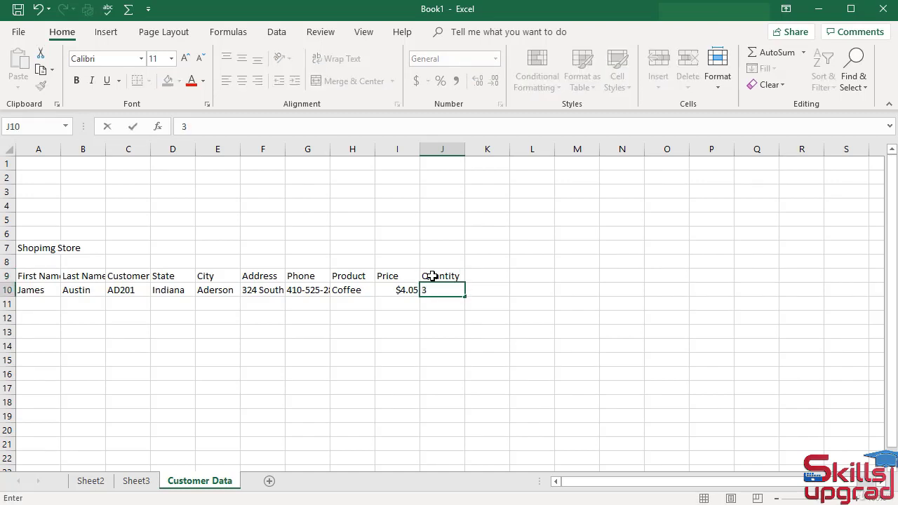
left_click(501, 274)
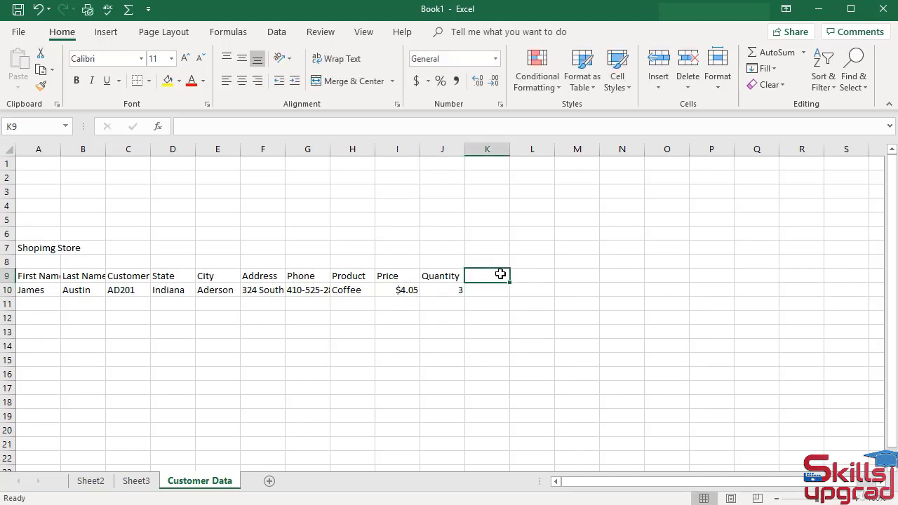
type("Tot")
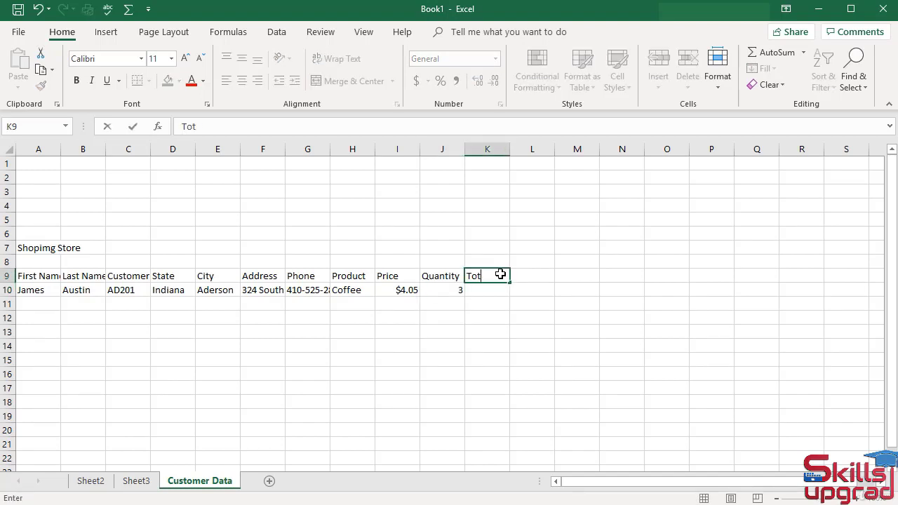
type("al Price")
key("Return")
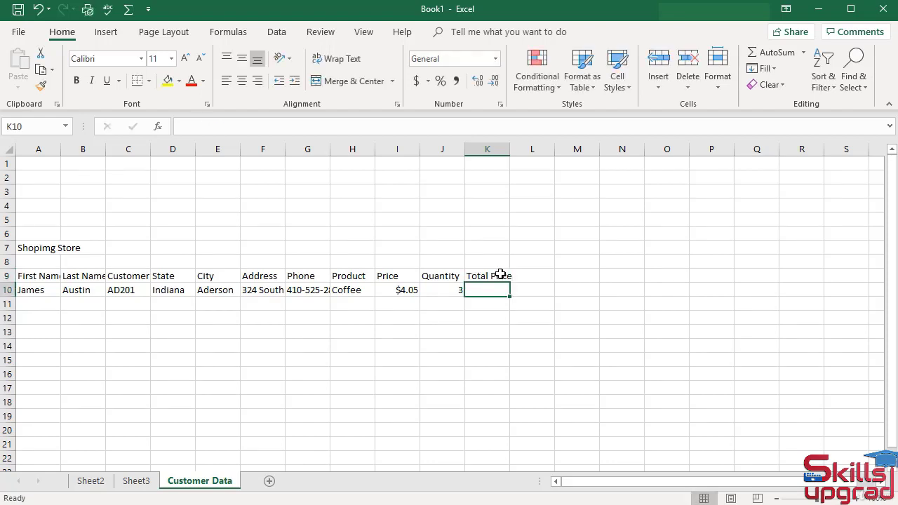
Enter the formula =I10*J10 in K10 to get the $12.15 total price
type("=")
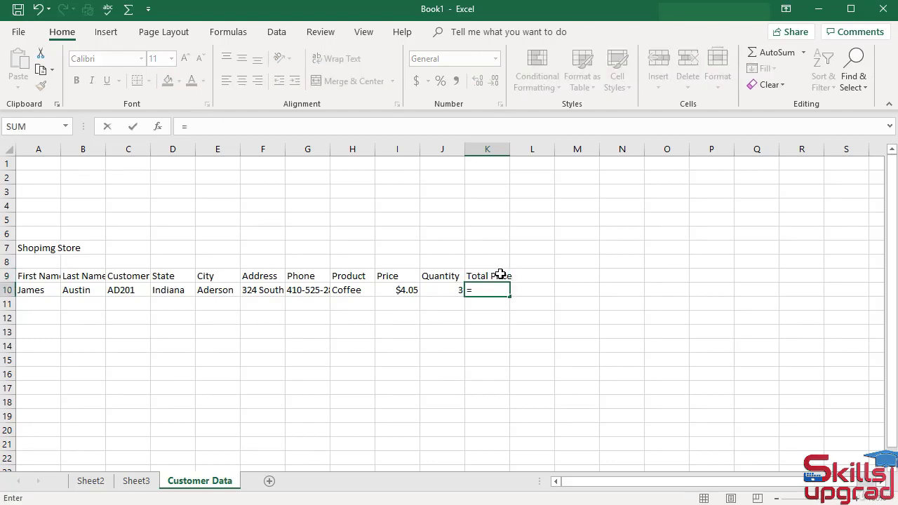
left_click(407, 291)
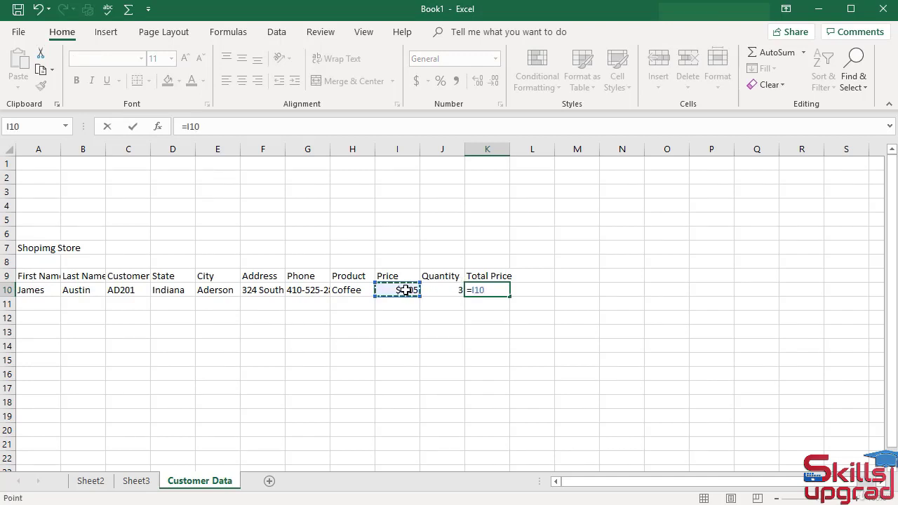
type("*")
left_click(442, 290)
key("Return")
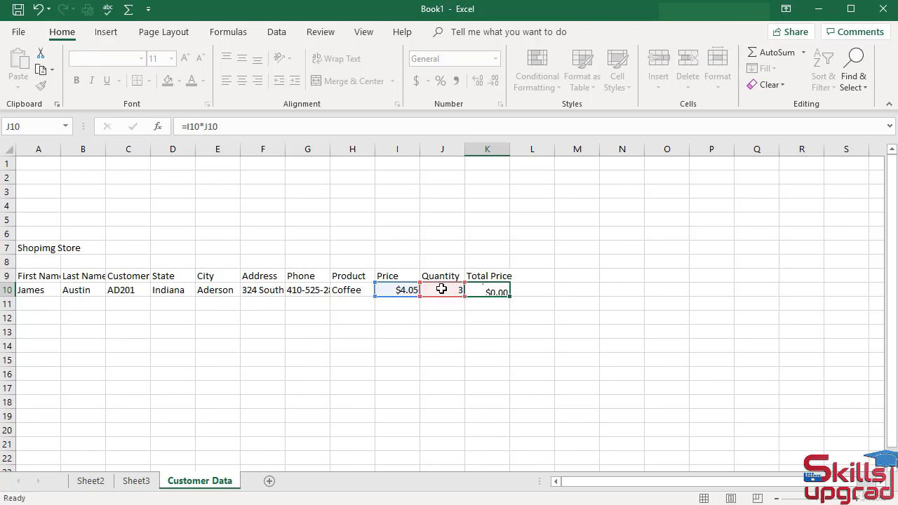